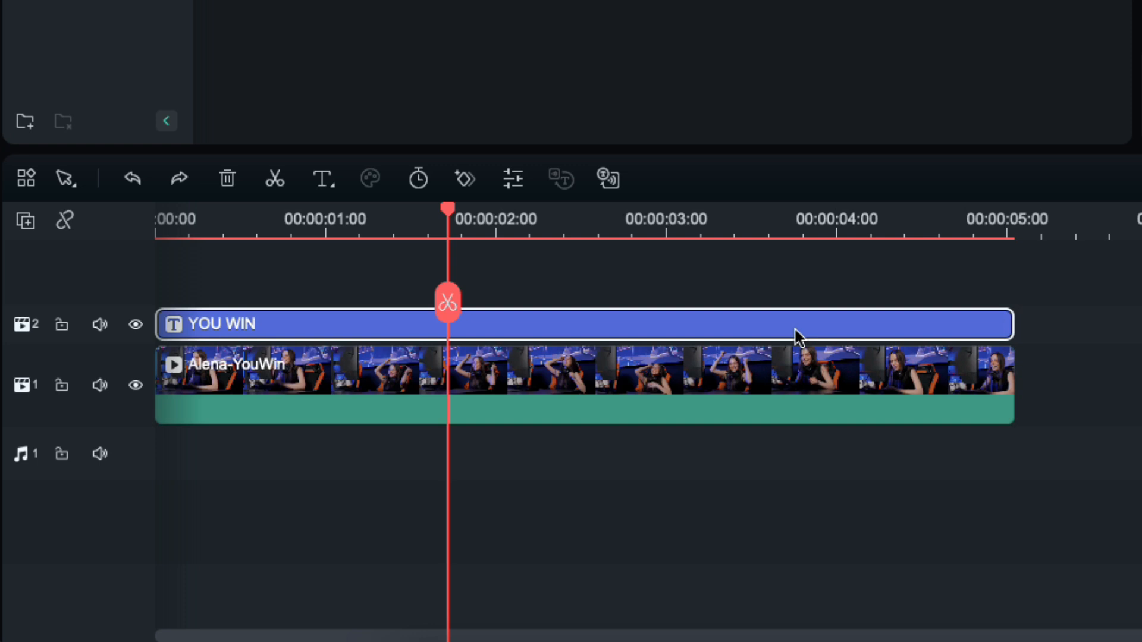
Start keyframing the YOU WIN title at the beginning of the timeline, with Position X set to -1542 px to push it out of frame
{"action": "left_click_drag", "start_coordinate": [448, 210], "coordinate": [158, 210]}
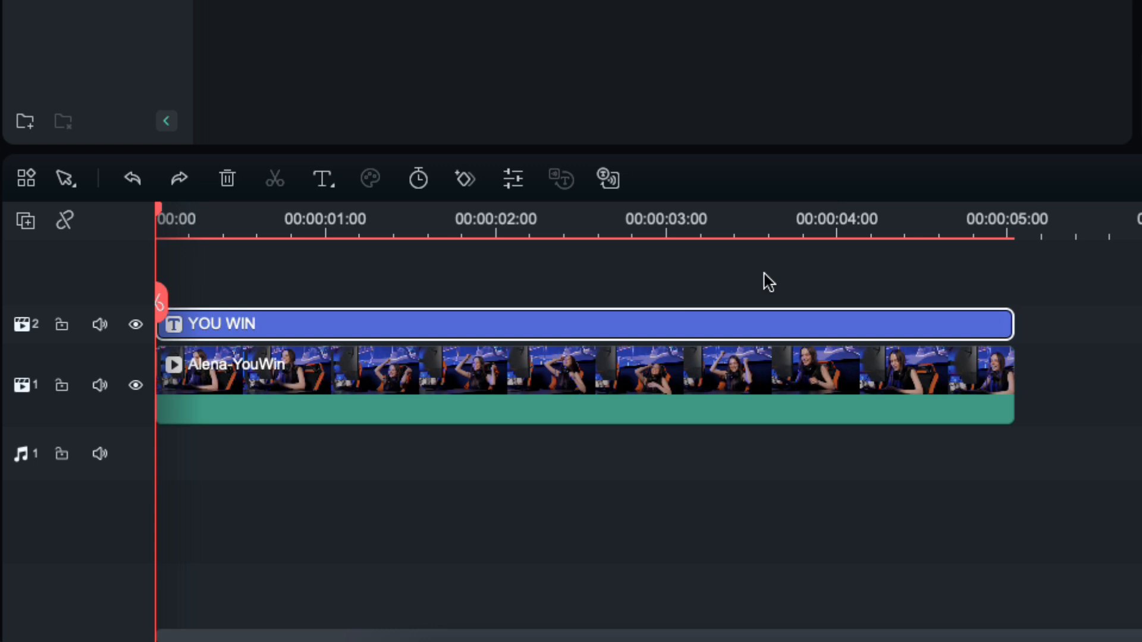
{"action": "left_click", "coordinate": [467, 180]}
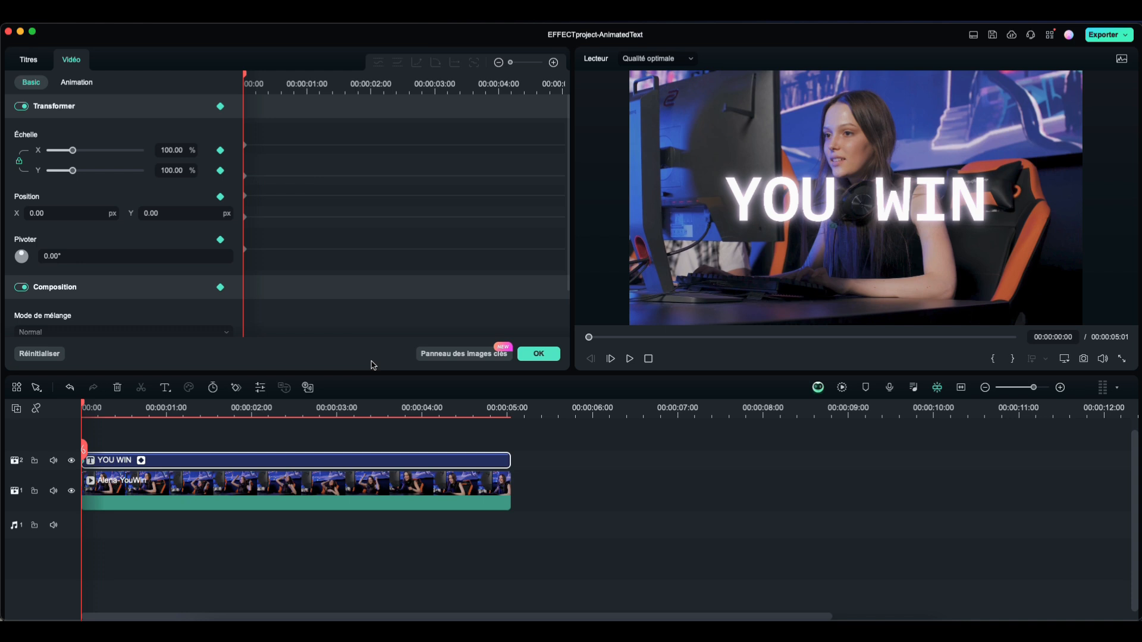
{"action": "left_click_drag", "start_coordinate": [100, 216], "coordinate": [53, 213]}
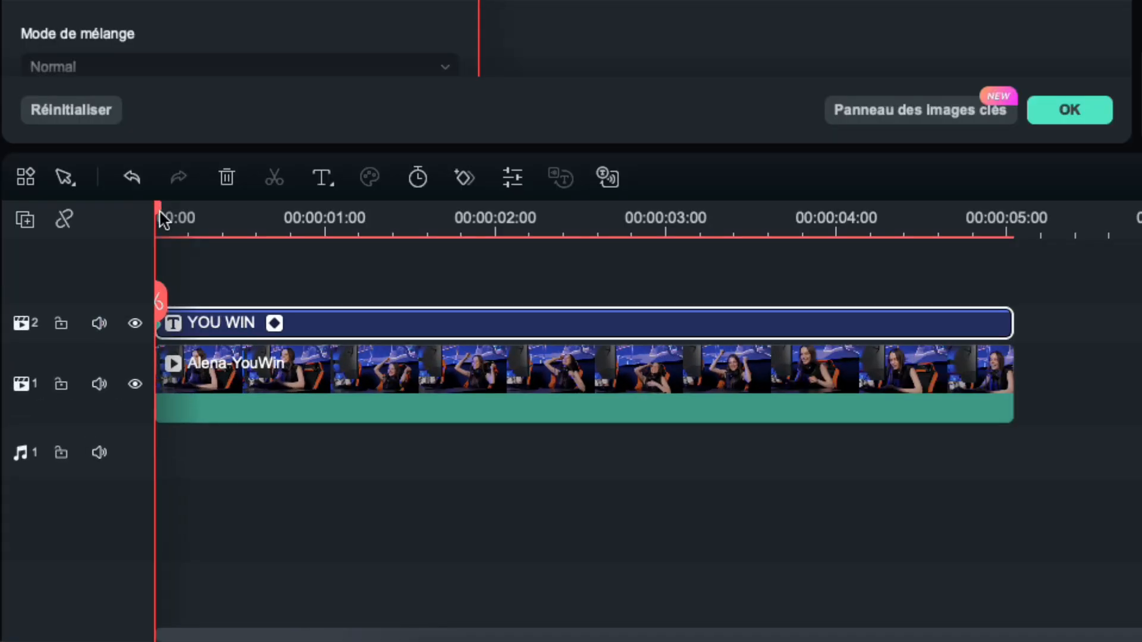
At 00:00:00:15, add a second position keyframe to the YOU WIN title with Position X set to -39 px
{"action": "left_click_drag", "start_coordinate": [82, 404], "coordinate": [87, 404]}
{"action": "left_click_drag", "start_coordinate": [167, 214], "coordinate": [257, 216]}
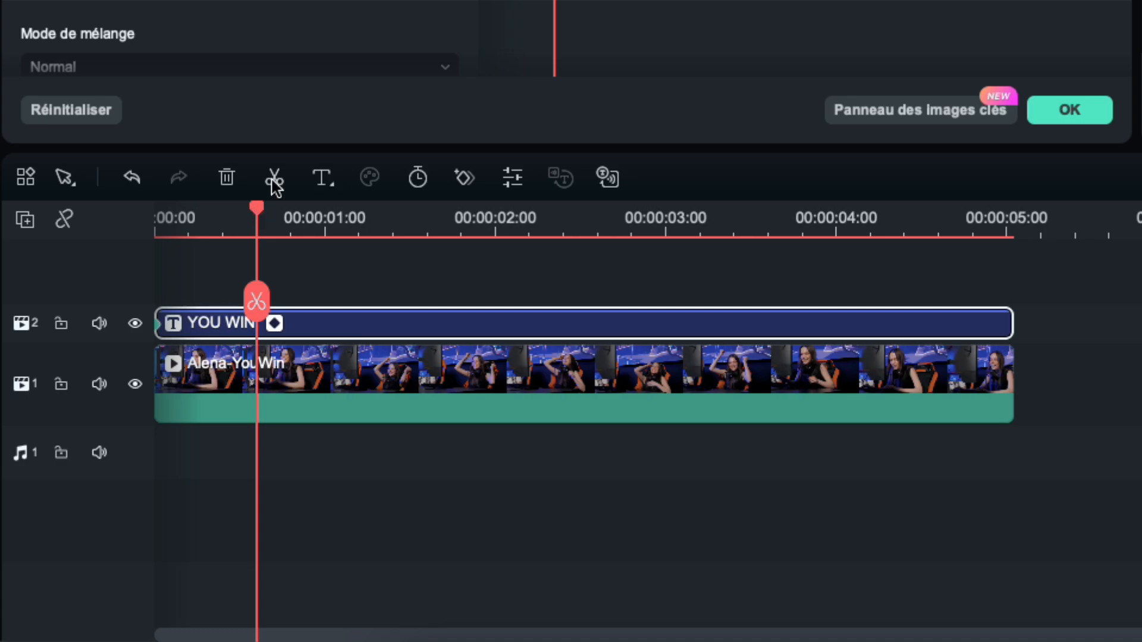
{"action": "left_click_drag", "start_coordinate": [104, 338], "coordinate": [745, 640]}
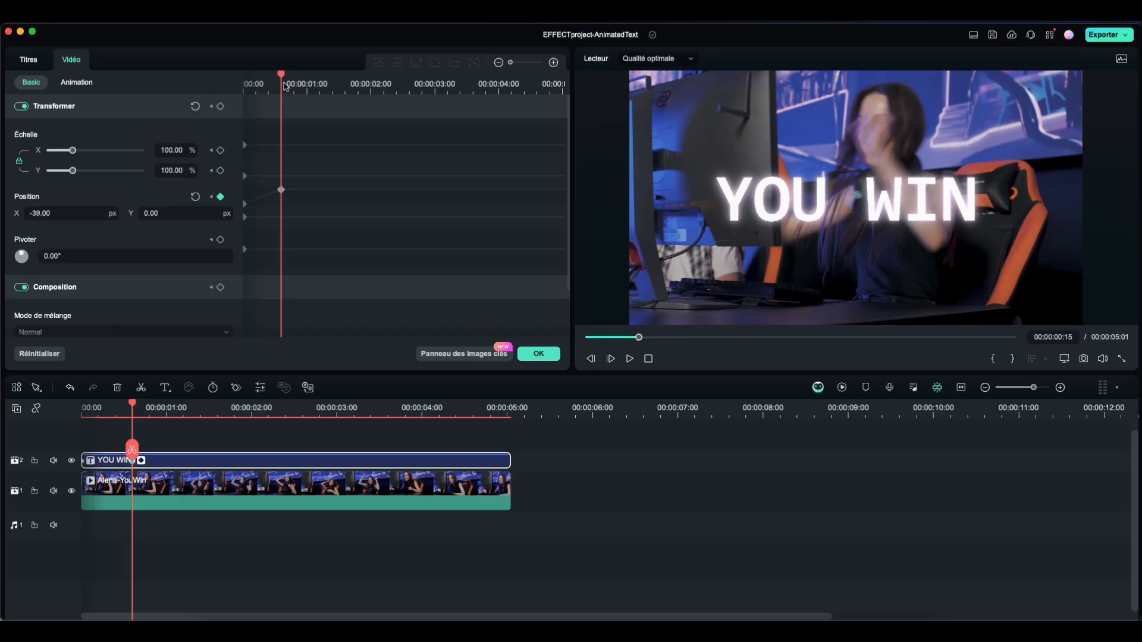
Scrub and play the YOU WIN title's slide-in between its two position keyframes
{"action": "left_click_drag", "start_coordinate": [288, 83], "coordinate": [228, 87]}
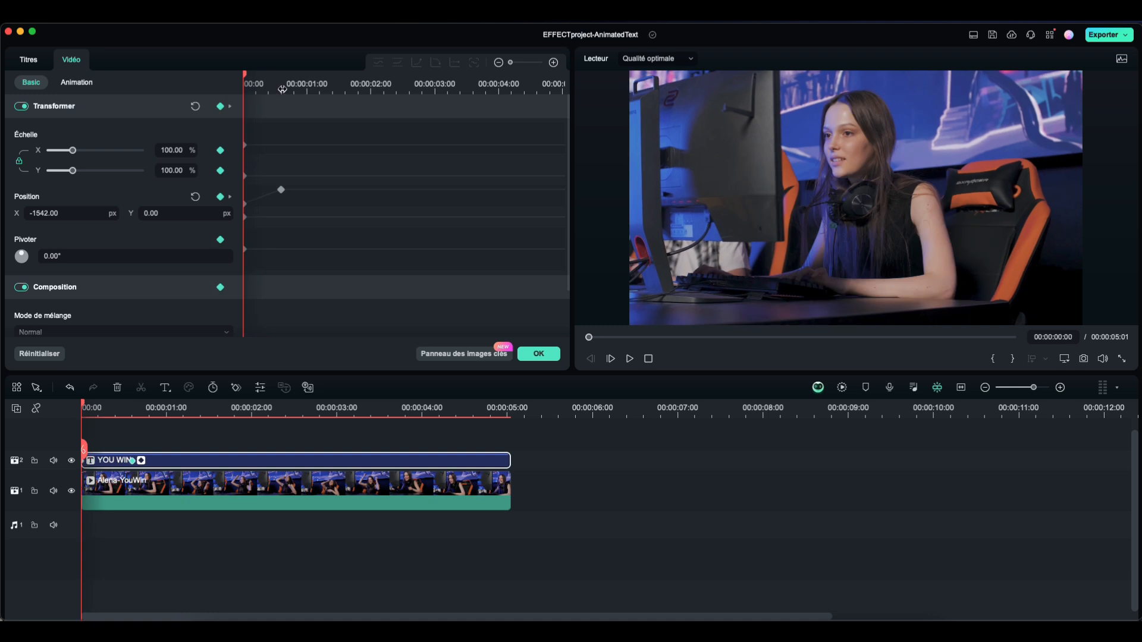
{"action": "left_click_drag", "start_coordinate": [325, 89], "coordinate": [398, 90]}
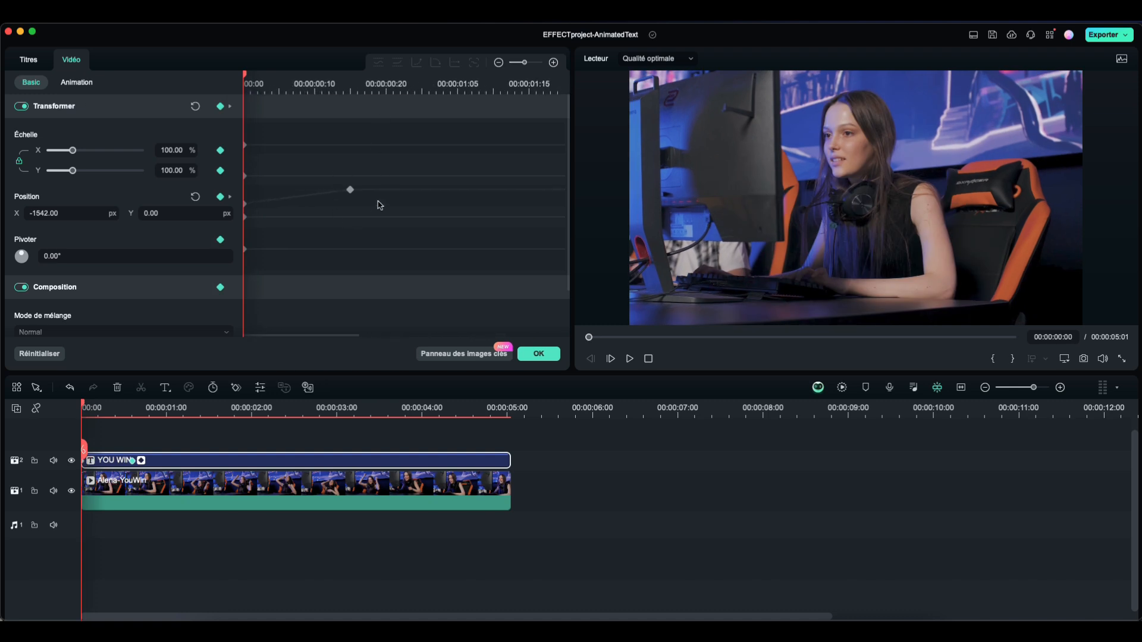
{"action": "key", "text": "space"}
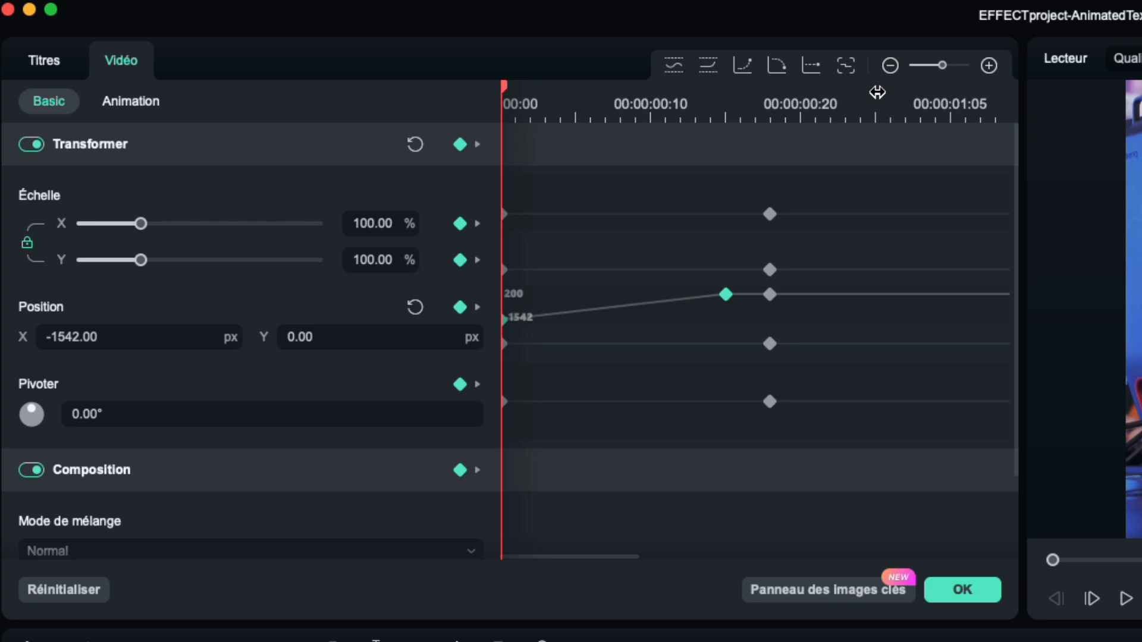
Convert the title's linear position animation into a curve and reshape the handles of both keyframes for a smoother slide-in
{"action": "left_click", "coordinate": [746, 67]}
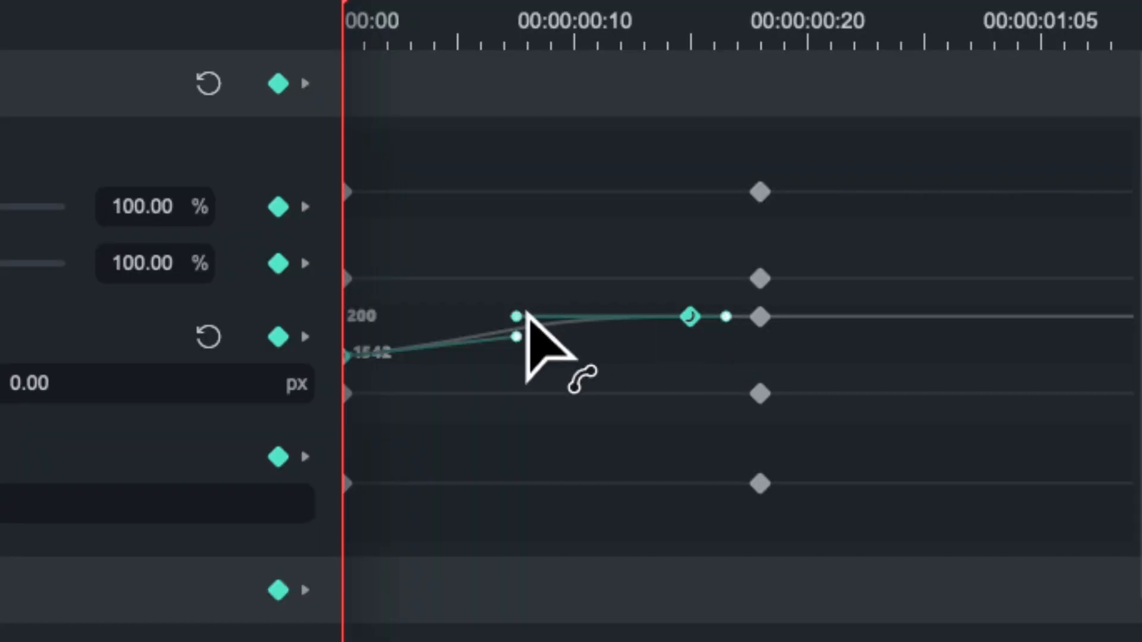
{"action": "left_click_drag", "start_coordinate": [516, 316], "coordinate": [435, 307]}
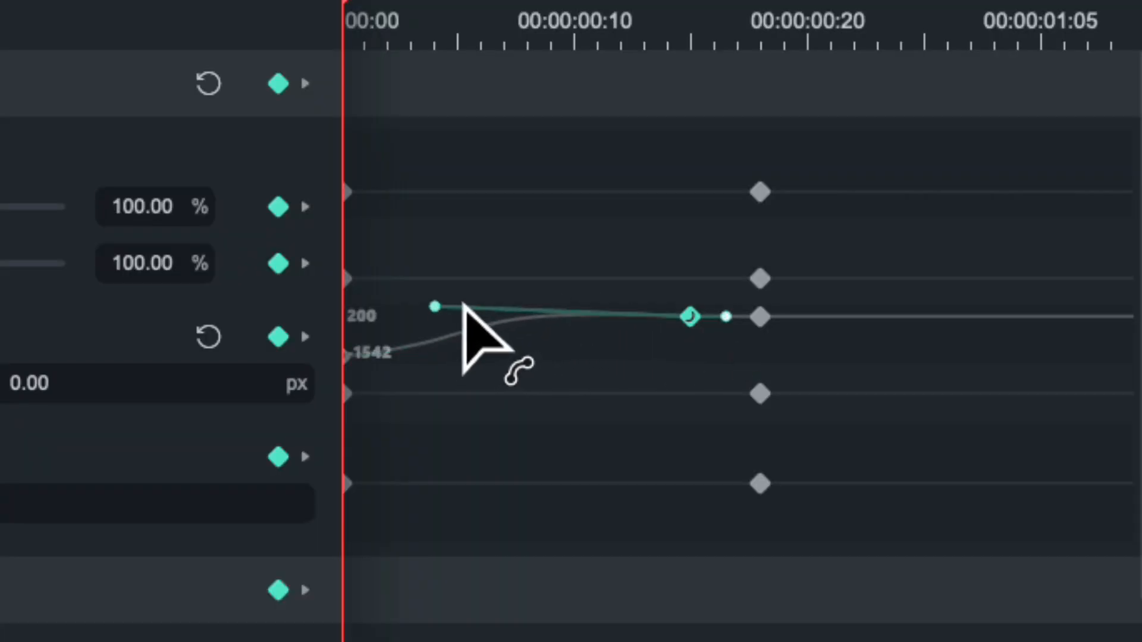
{"action": "left_click", "coordinate": [352, 356]}
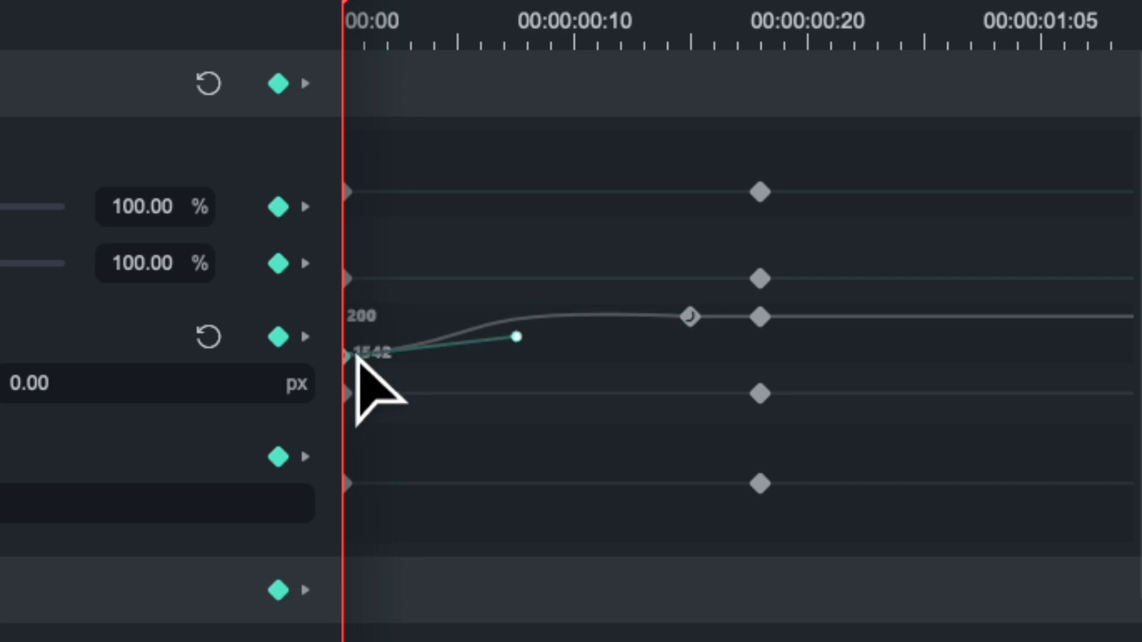
{"action": "left_click_drag", "start_coordinate": [518, 339], "coordinate": [575, 360]}
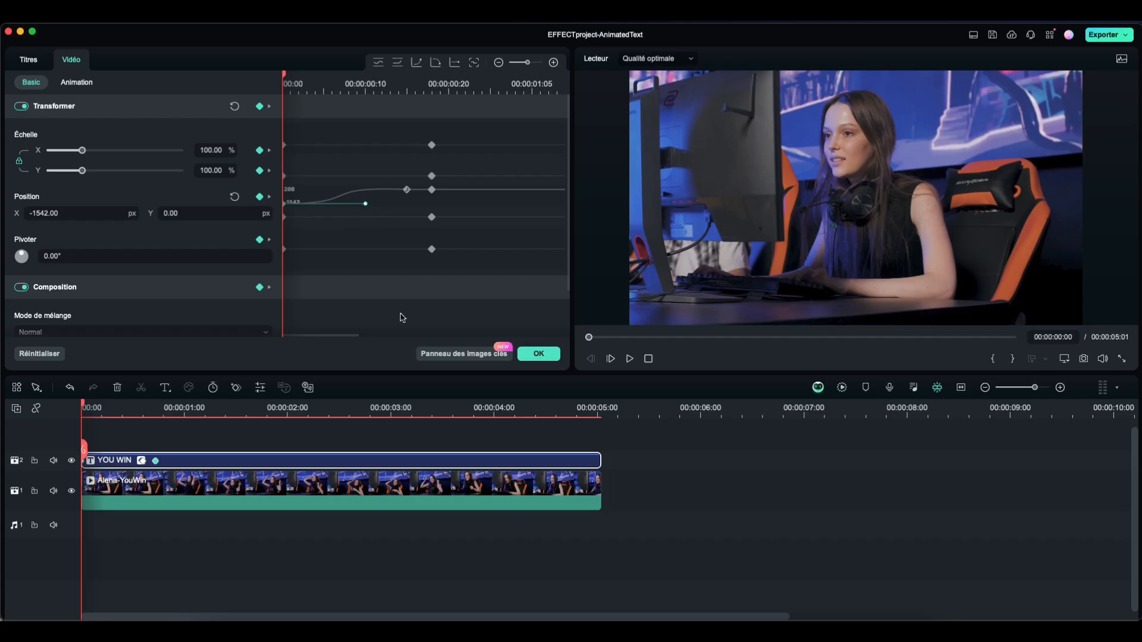
Preview the eased slide-in and lengthen the curve handle of the first position keyframe
{"action": "left_click", "coordinate": [631, 360]}
{"action": "left_click_drag", "start_coordinate": [356, 90], "coordinate": [324, 109]}
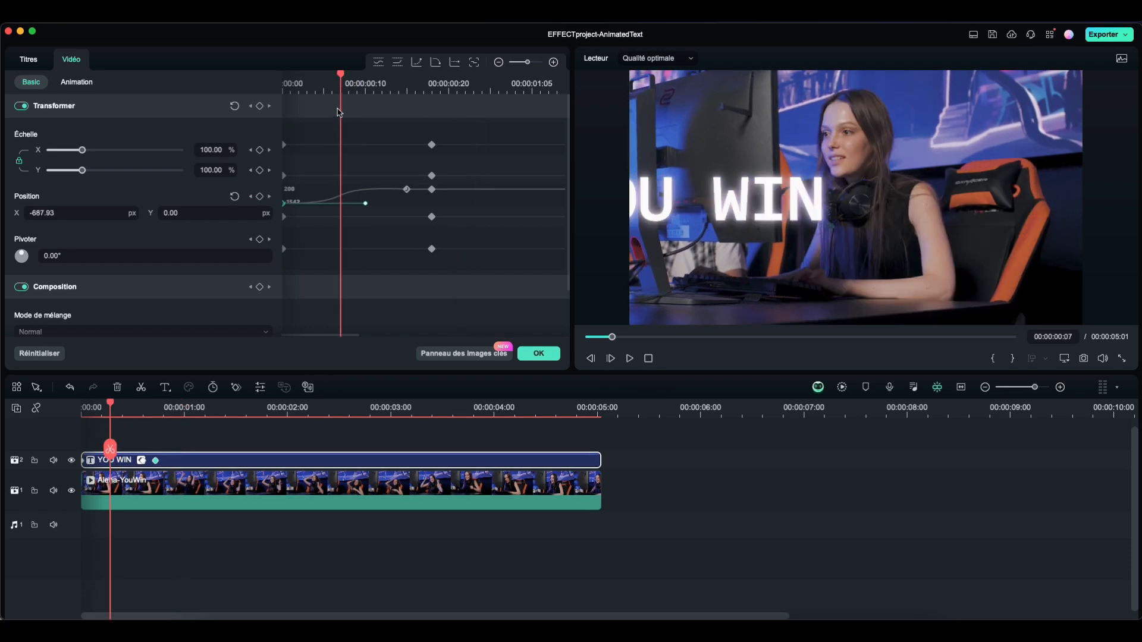
{"action": "left_click_drag", "start_coordinate": [365, 203], "coordinate": [332, 203]}
{"action": "left_click", "coordinate": [406, 190]}
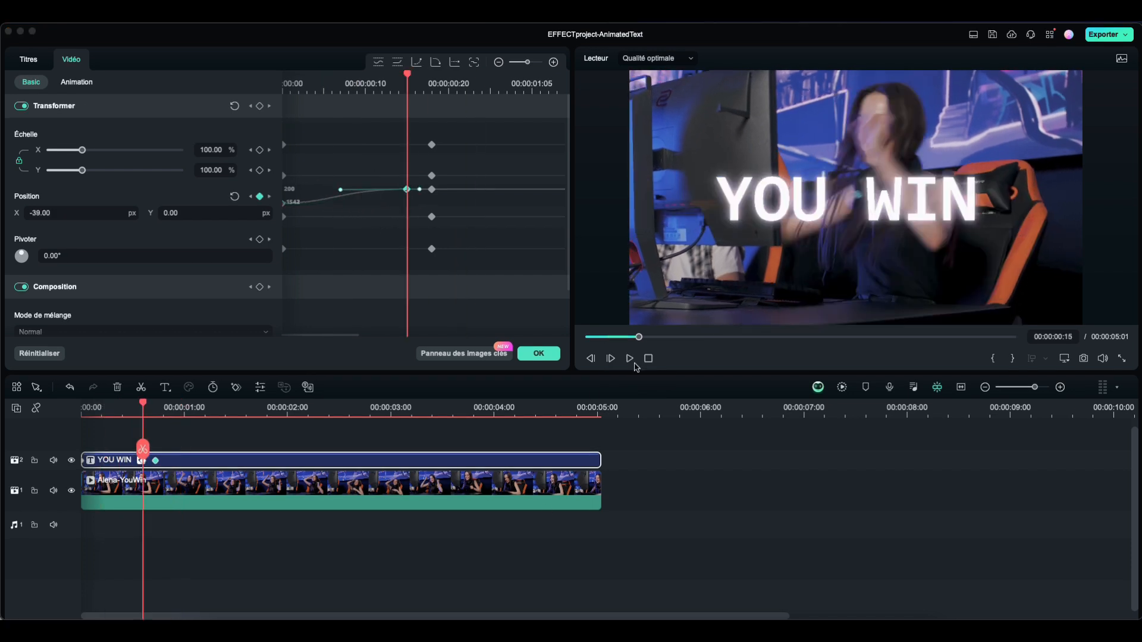
{"action": "left_click", "coordinate": [629, 358]}
{"action": "left_click", "coordinate": [340, 190]}
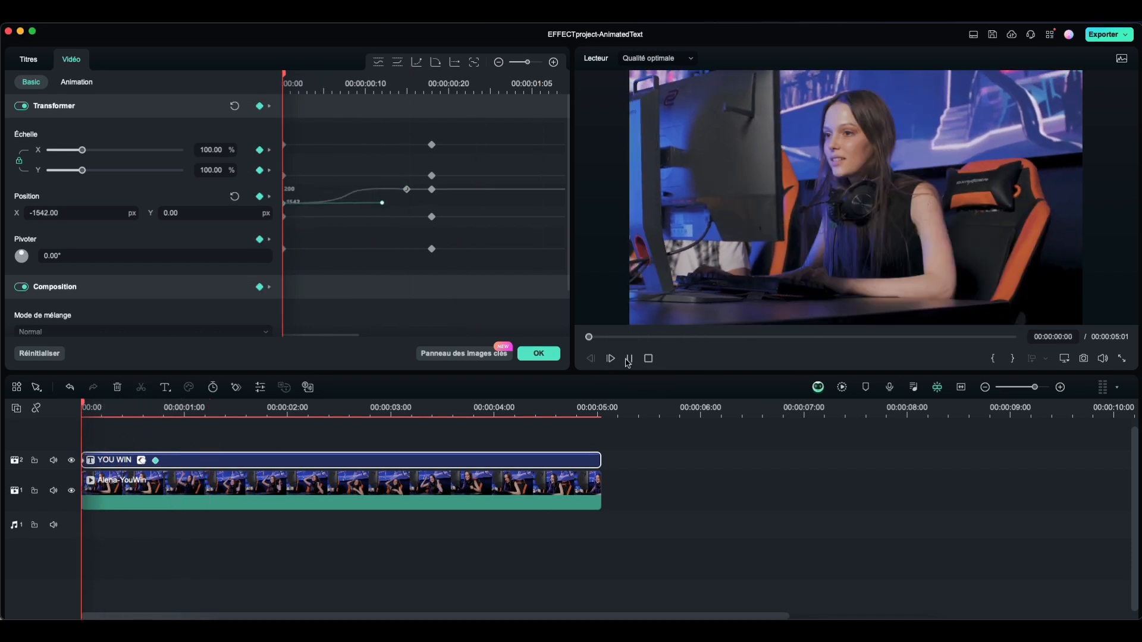
{"action": "left_click", "coordinate": [324, 196]}
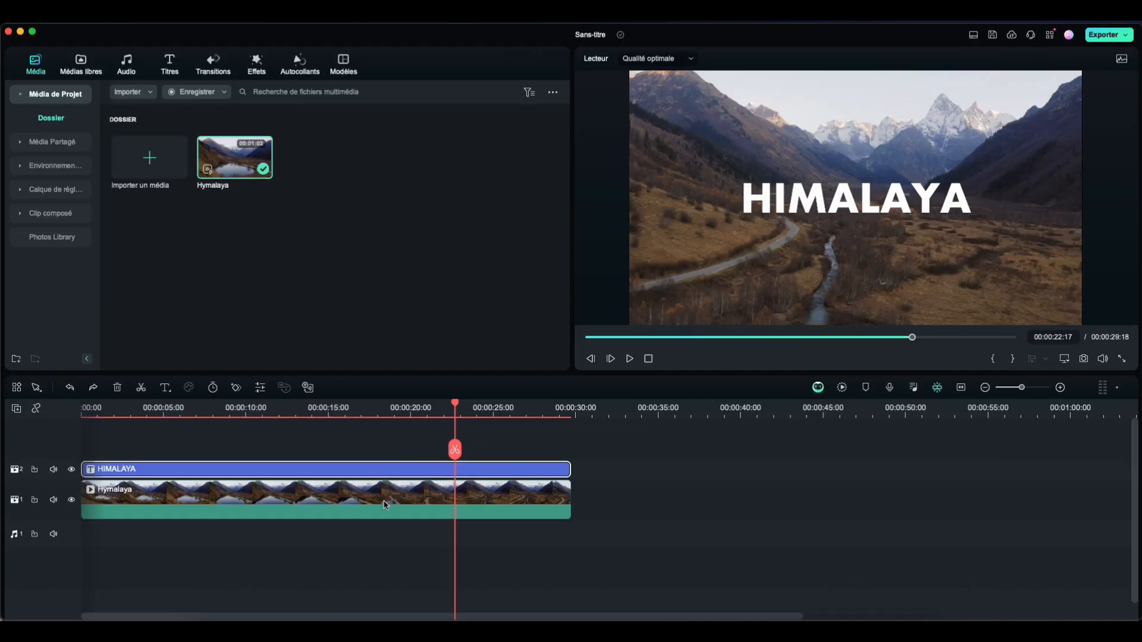
Select the HIMALAYA title and start keyframing it at the beginning of the timeline
{"action": "left_click", "coordinate": [384, 504]}
{"action": "left_click", "coordinate": [380, 475]}
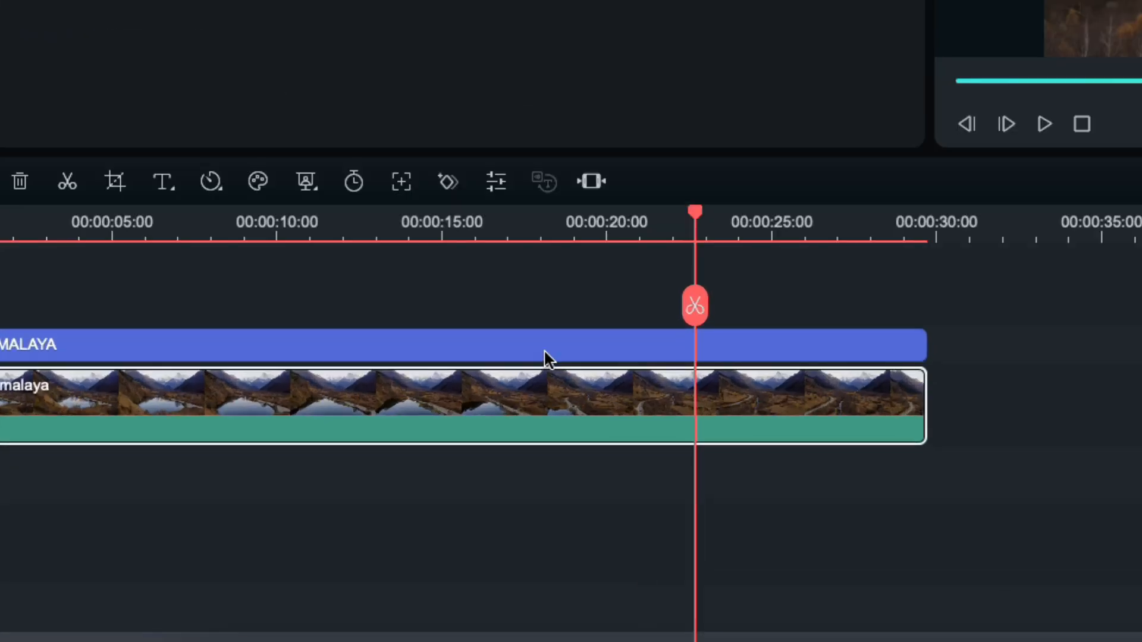
{"action": "left_click_drag", "start_coordinate": [699, 220], "coordinate": [0, 248]}
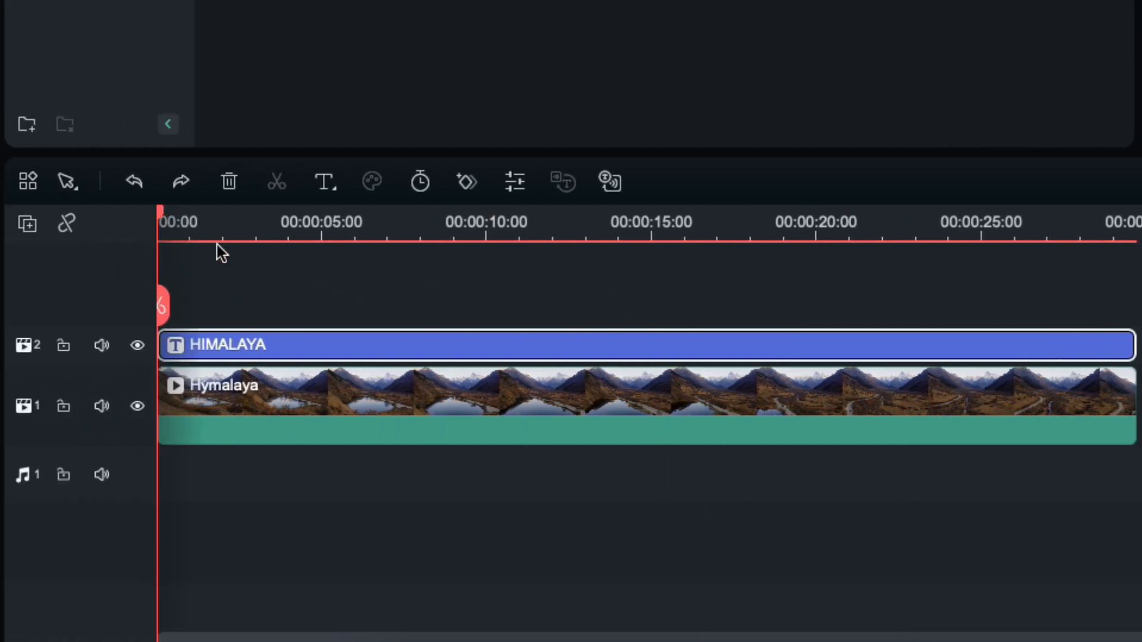
{"action": "left_click", "coordinate": [467, 184]}
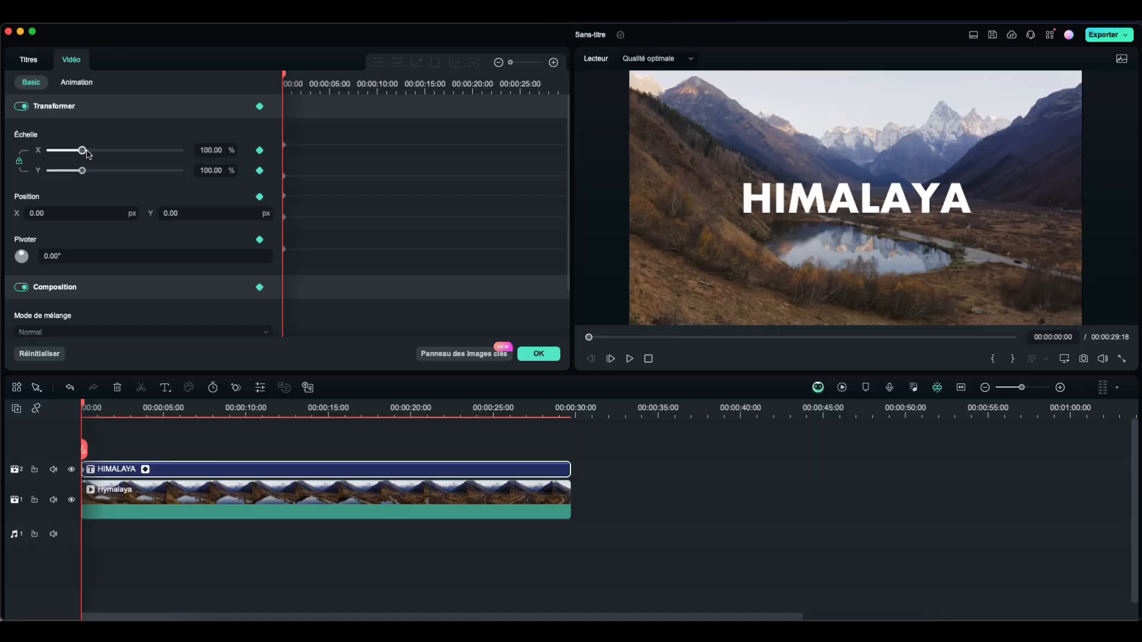
Set the HIMALAYA title's first keyframe to a scale of 999% and an opacity of 0
{"action": "left_click_drag", "start_coordinate": [139, 200], "coordinate": [314, 212]}
{"action": "left_click_drag", "start_coordinate": [183, 160], "coordinate": [218, 151]}
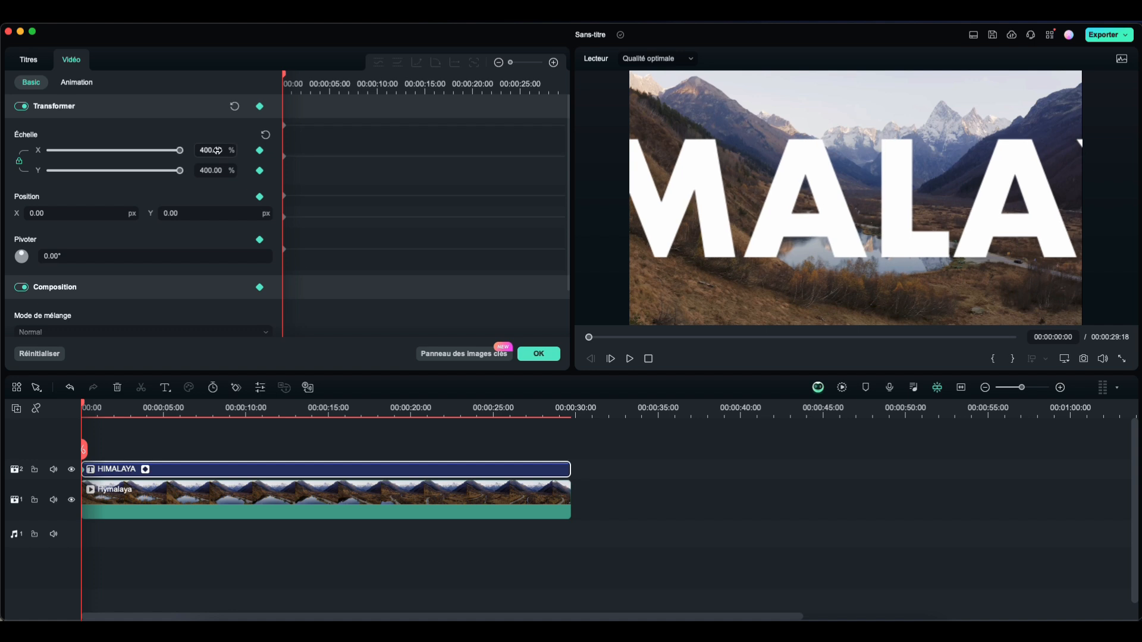
{"action": "key", "text": "Return"}
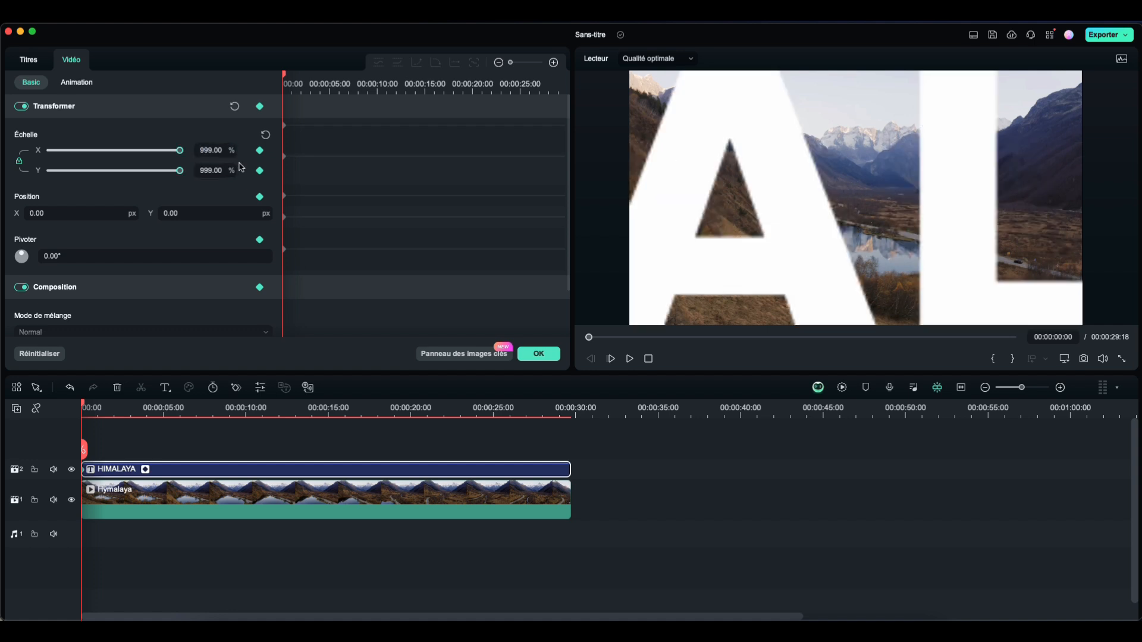
{"action": "scroll", "coordinate": [154, 211], "scroll_direction": "down", "scroll_amount": 2}
{"action": "left_click_drag", "start_coordinate": [216, 318], "coordinate": [5, 321]}
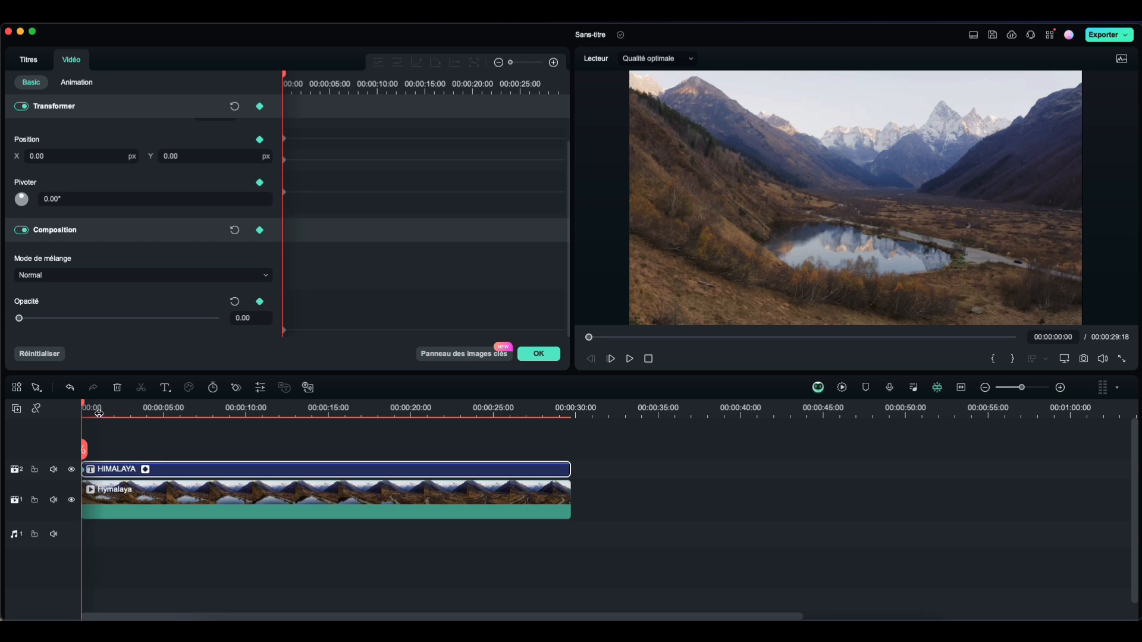
About 2 seconds in, reset the HIMALAYA title's scale to 100% and its opacity to 100 as new keyframes, and return to the start
{"action": "left_click_drag", "start_coordinate": [85, 408], "coordinate": [116, 410]}
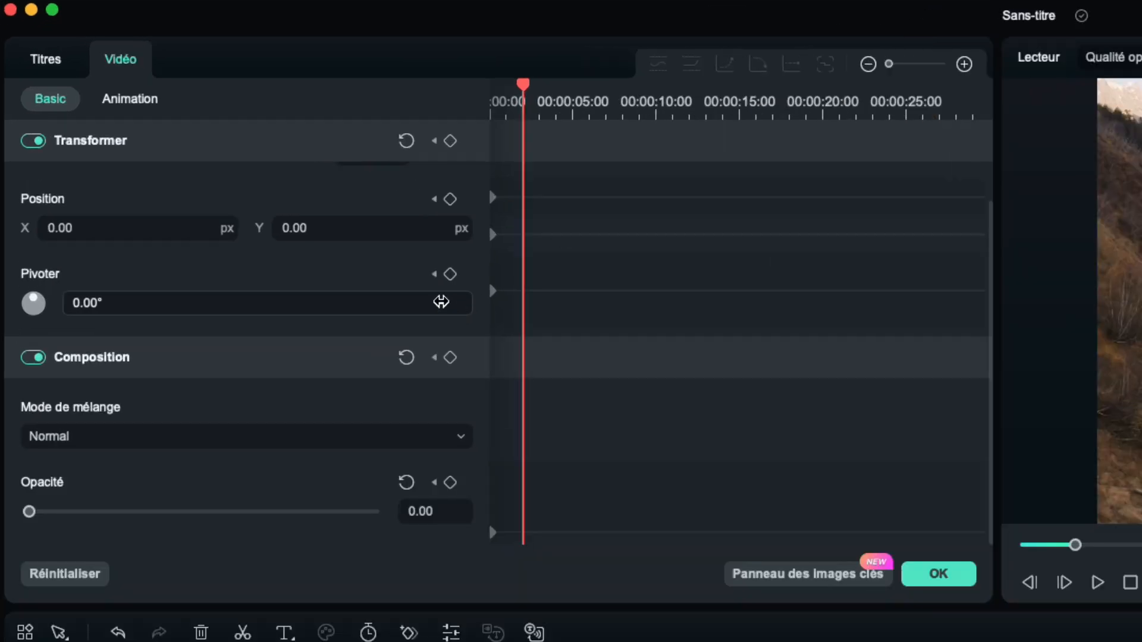
{"action": "scroll", "coordinate": [262, 186], "scroll_direction": "up", "scroll_amount": 4}
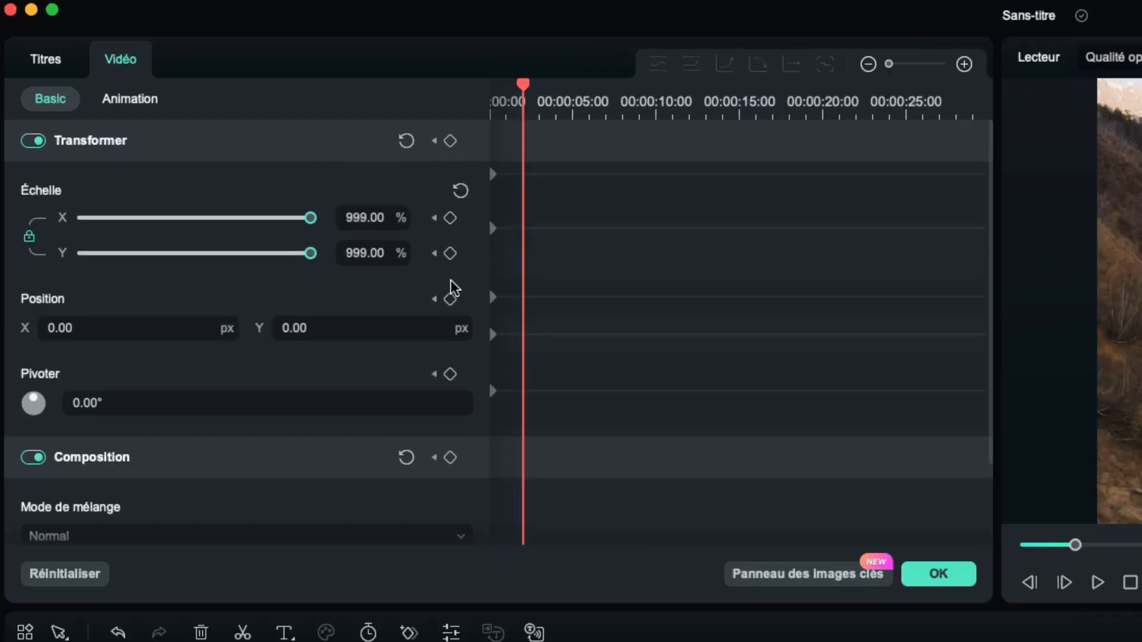
{"action": "left_click", "coordinate": [461, 191]}
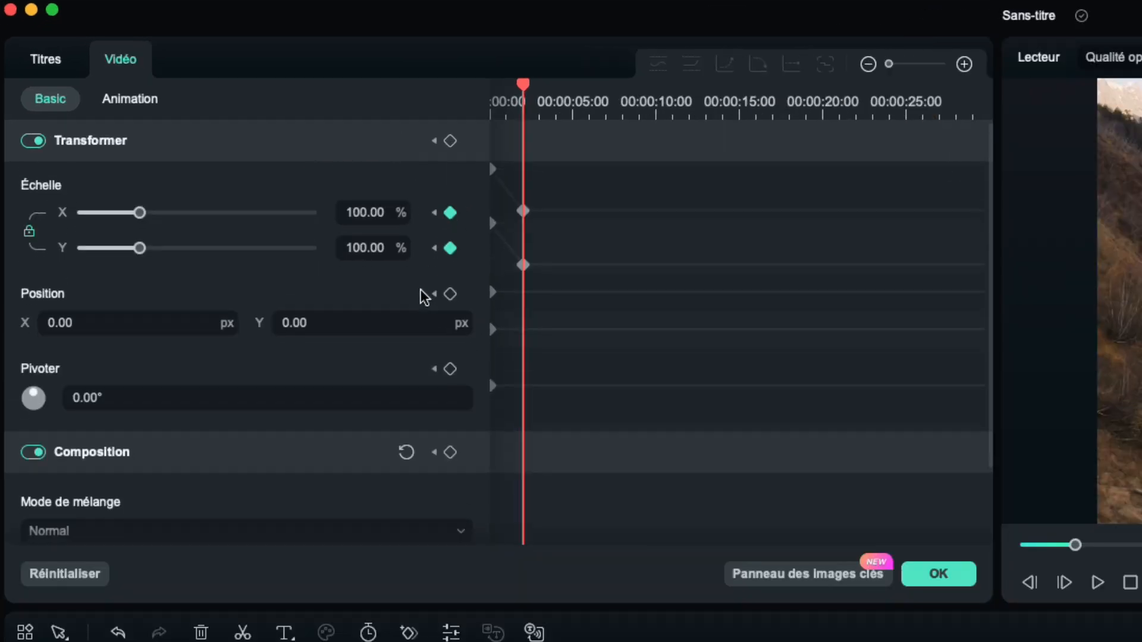
{"action": "scroll", "coordinate": [421, 294], "scroll_direction": "down", "scroll_amount": 3}
{"action": "left_click", "coordinate": [407, 483]}
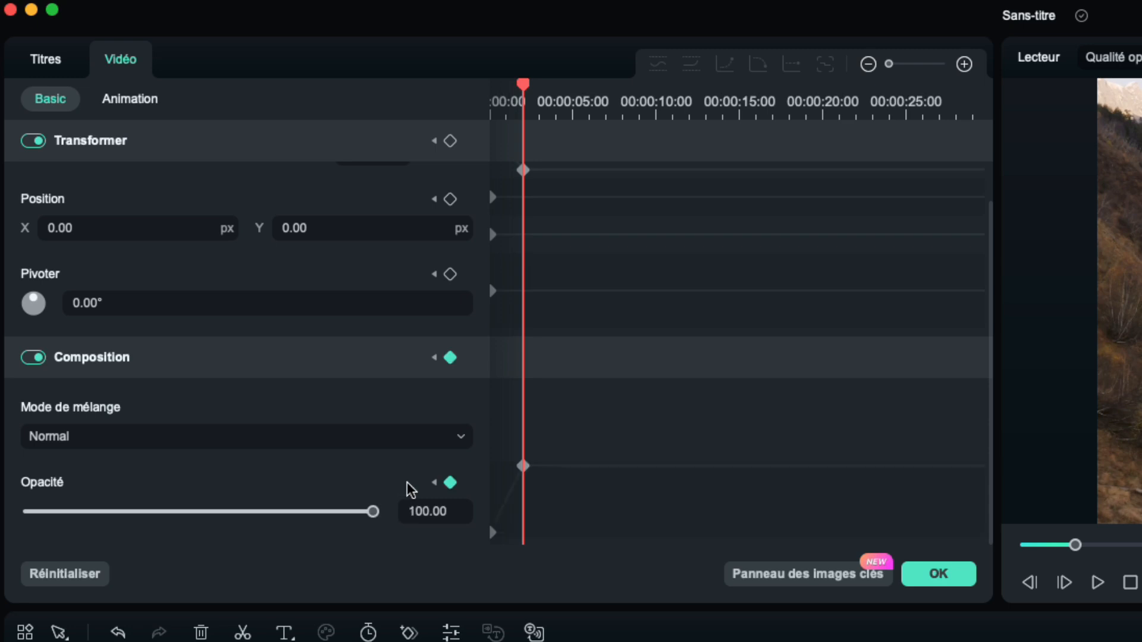
{"action": "scroll", "coordinate": [406, 476], "scroll_direction": "up", "scroll_amount": 3}
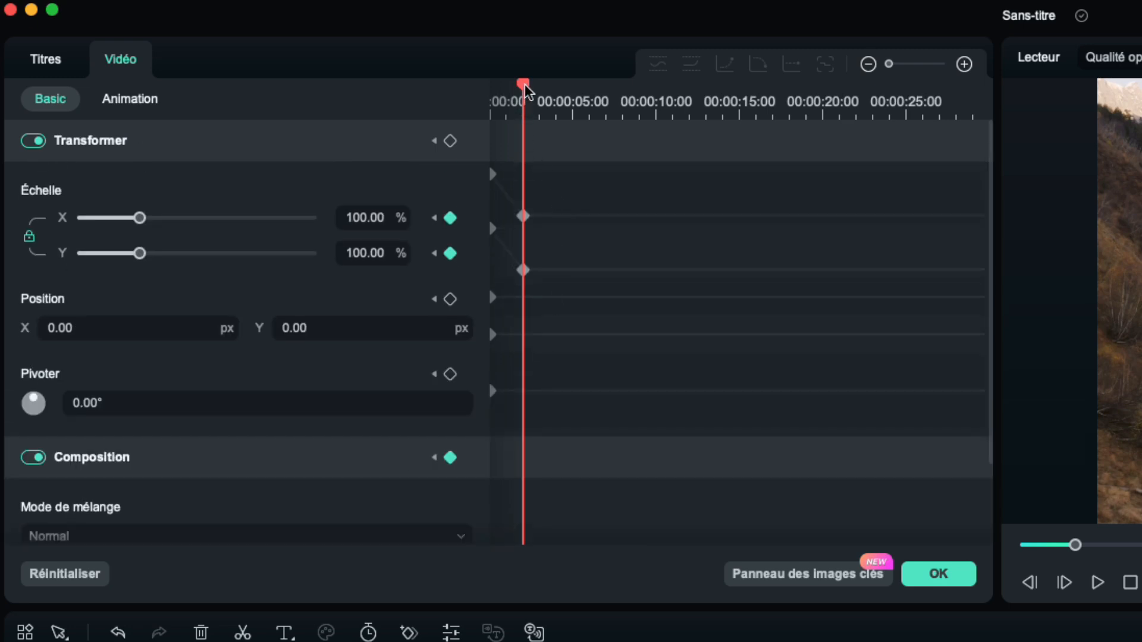
{"action": "left_click_drag", "start_coordinate": [523, 87], "coordinate": [492, 86]}
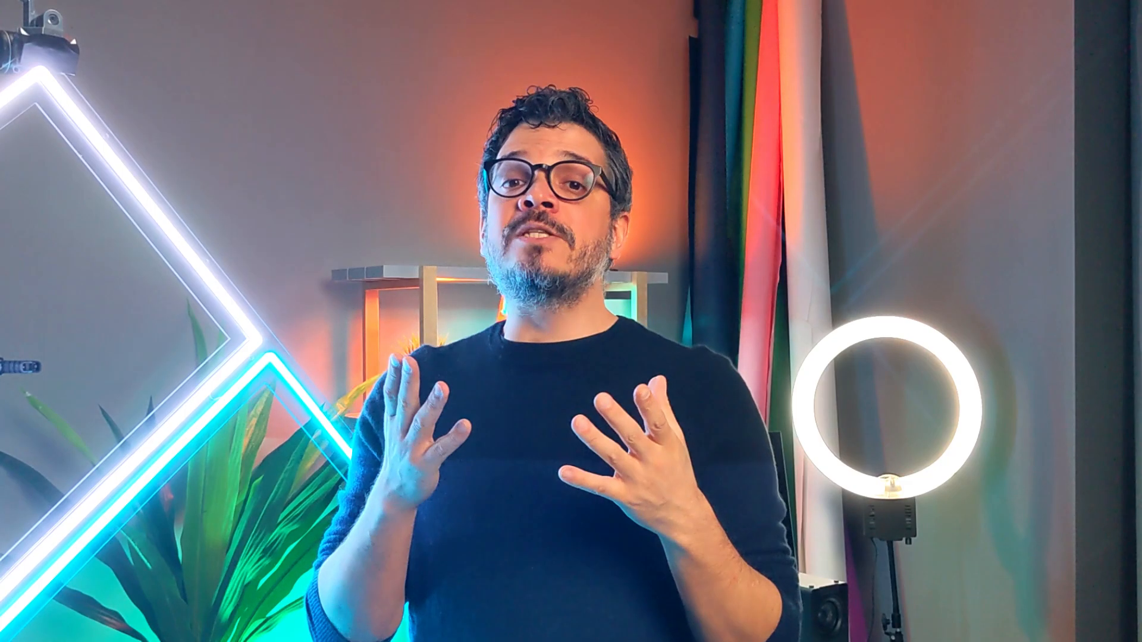